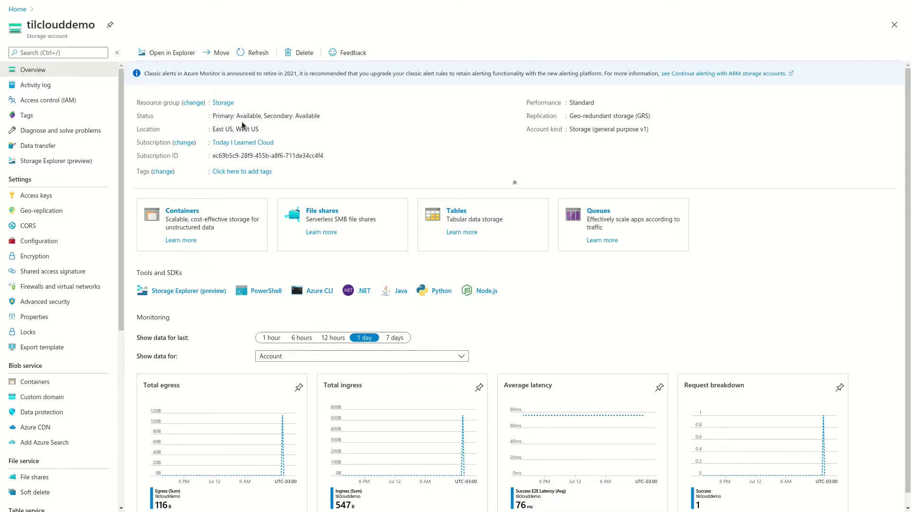
# Create a new blob container named demo in the tilclouddemo storage account.
pyautogui.moveTo(227, 130)
pyautogui.moveTo(238, 115)
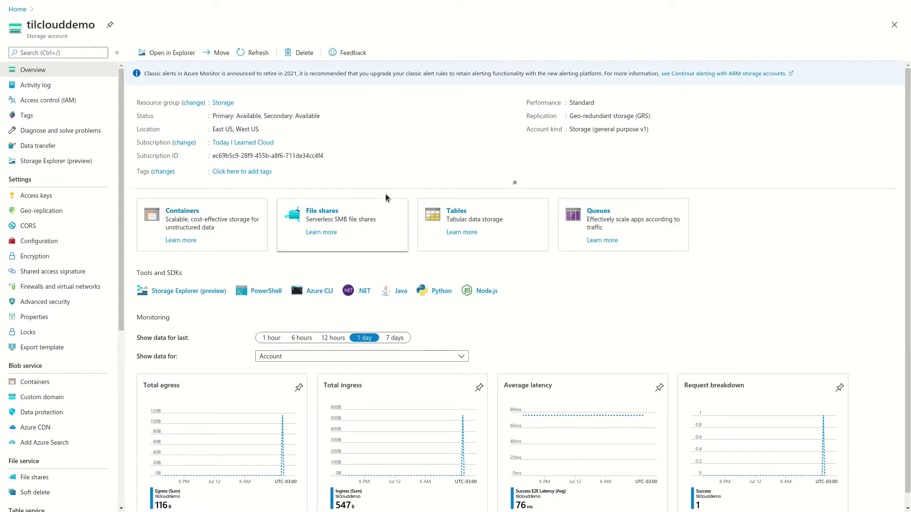
pyautogui.click(210, 214)
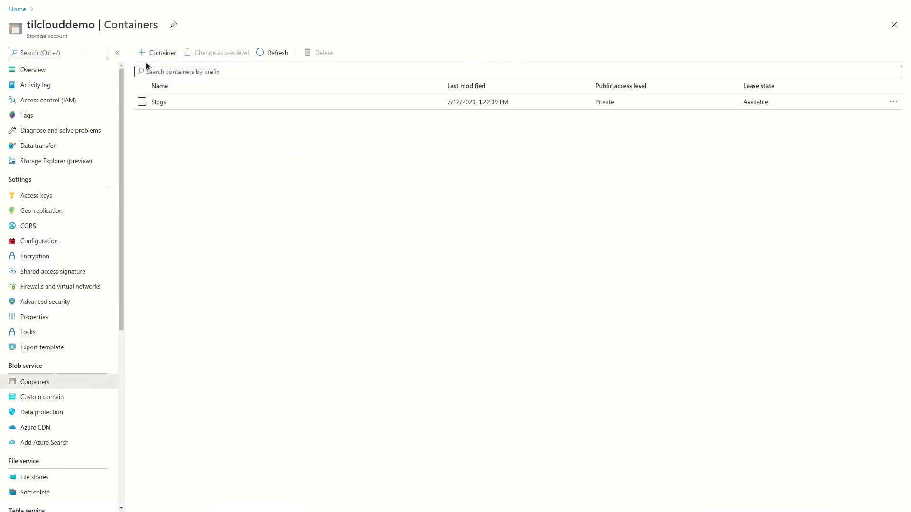
pyautogui.click(161, 52)
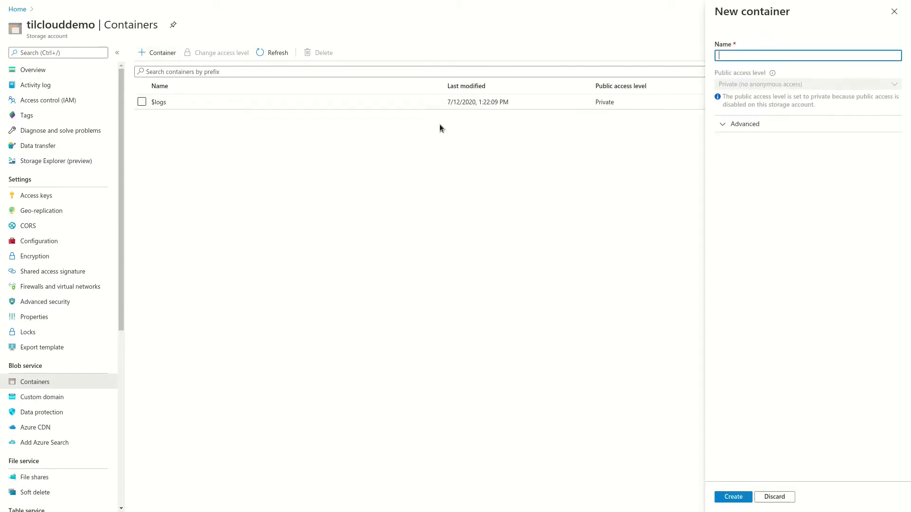
pyautogui.write('demo')
pyautogui.click(728, 496)
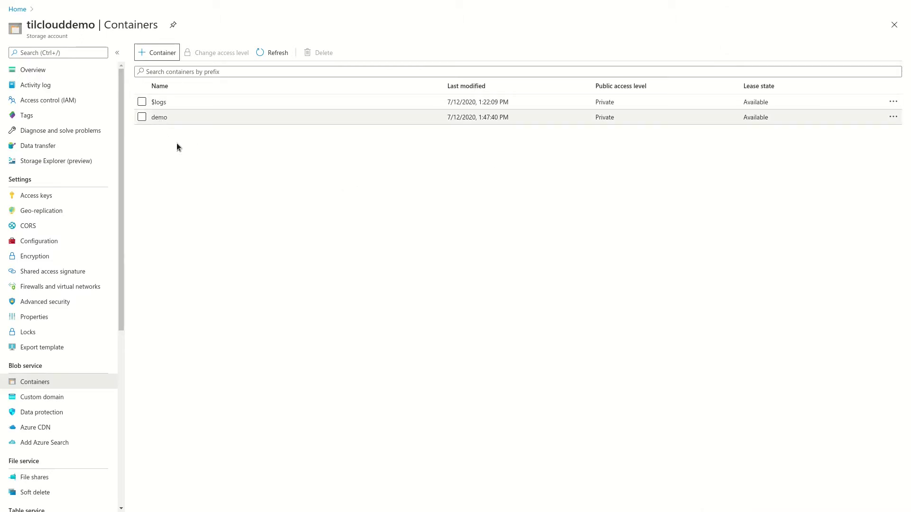
# Upload file.txt from the tilcloud folder into the demo container and dismiss the upload pane.
pyautogui.click(162, 117)
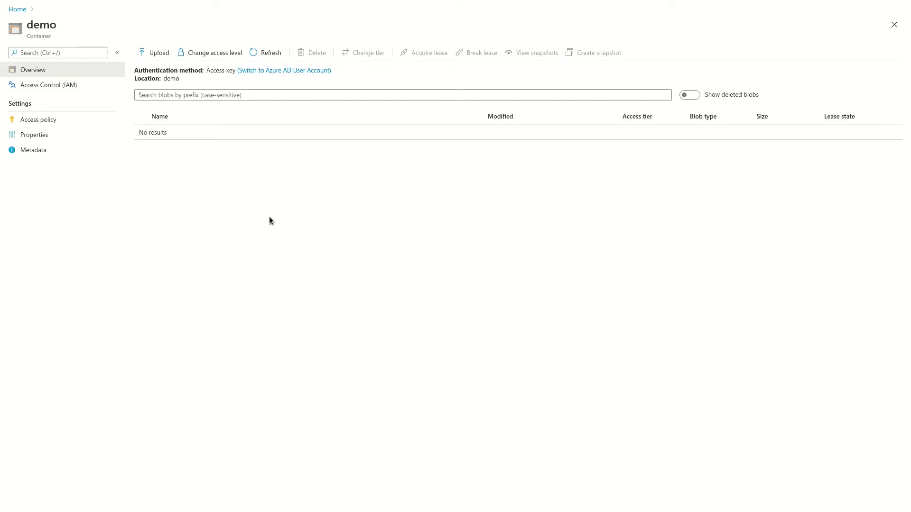
pyautogui.click(154, 53)
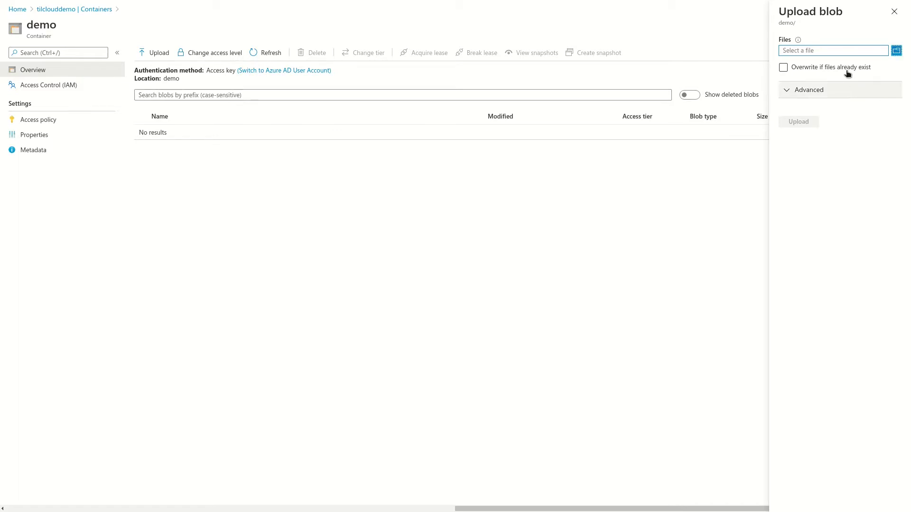
pyautogui.click(896, 50)
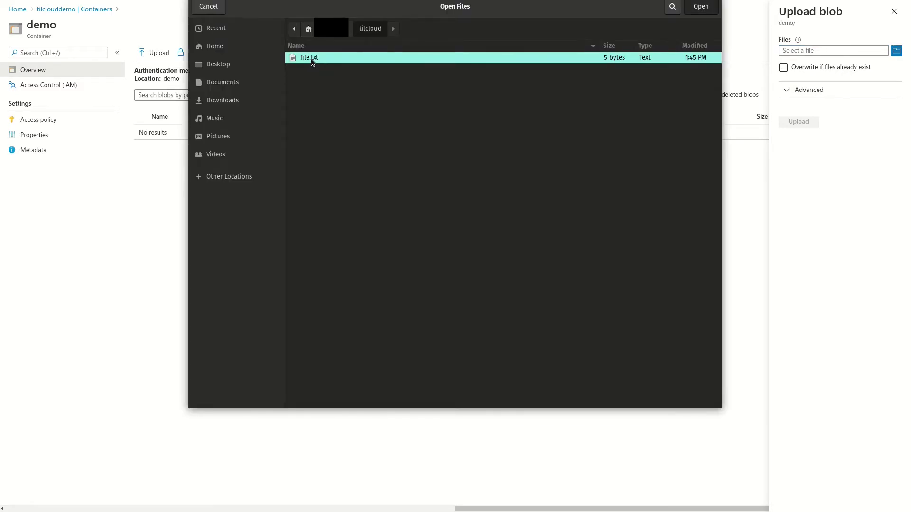
pyautogui.doubleClick(311, 58)
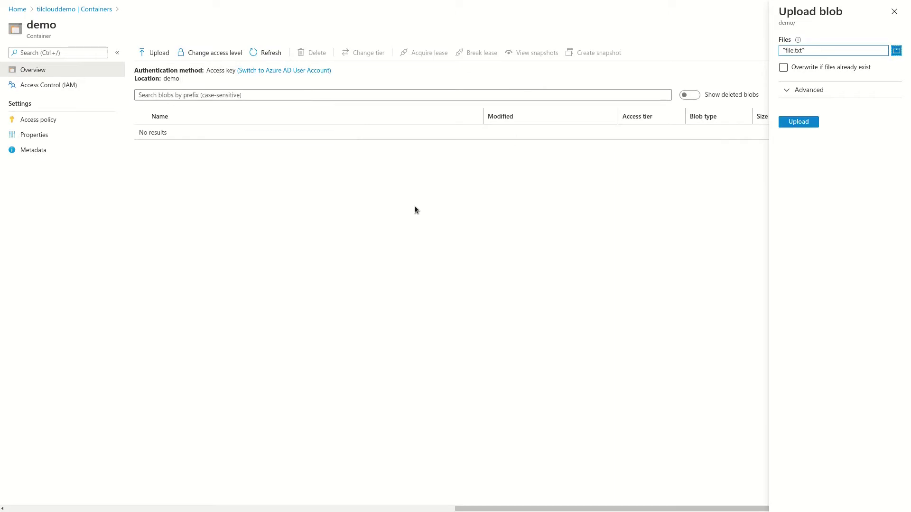
pyautogui.click(799, 122)
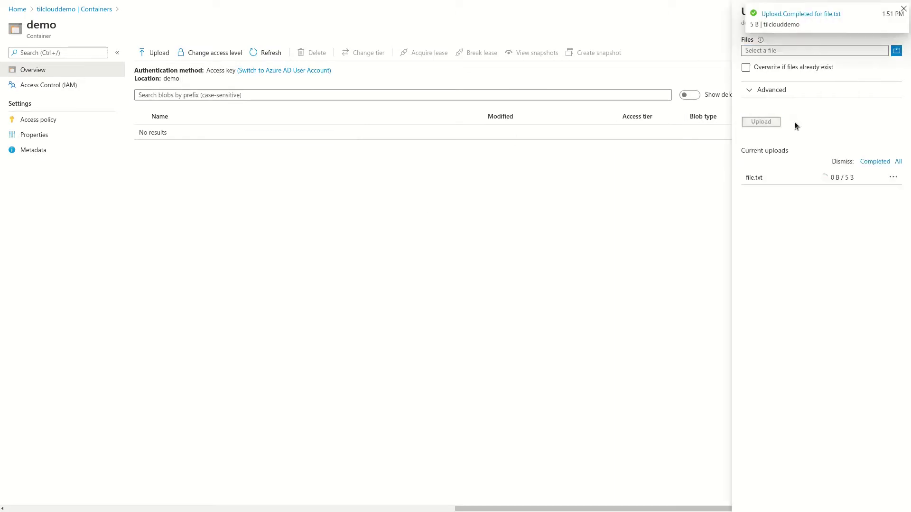
pyautogui.click(903, 9)
pyautogui.click(891, 10)
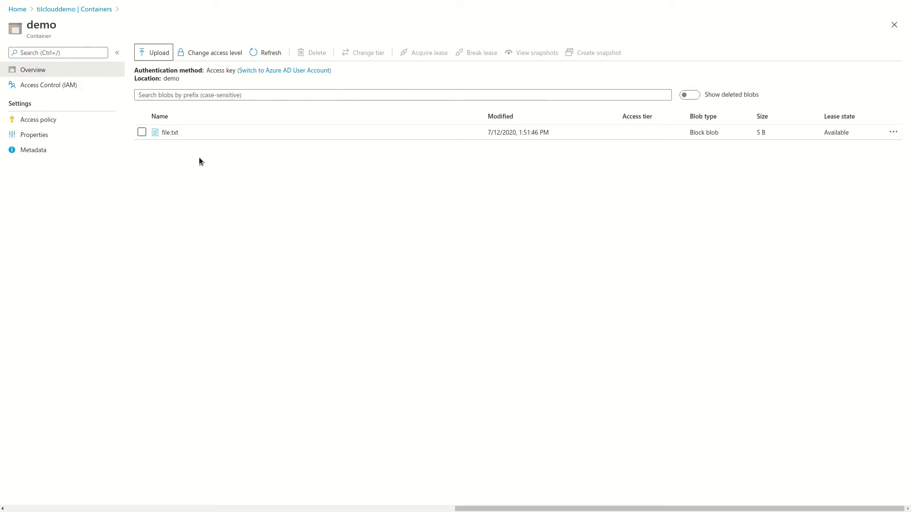
# Open file.txt's properties and examine its server encryption status and the access tier option.
pyautogui.click(216, 135)
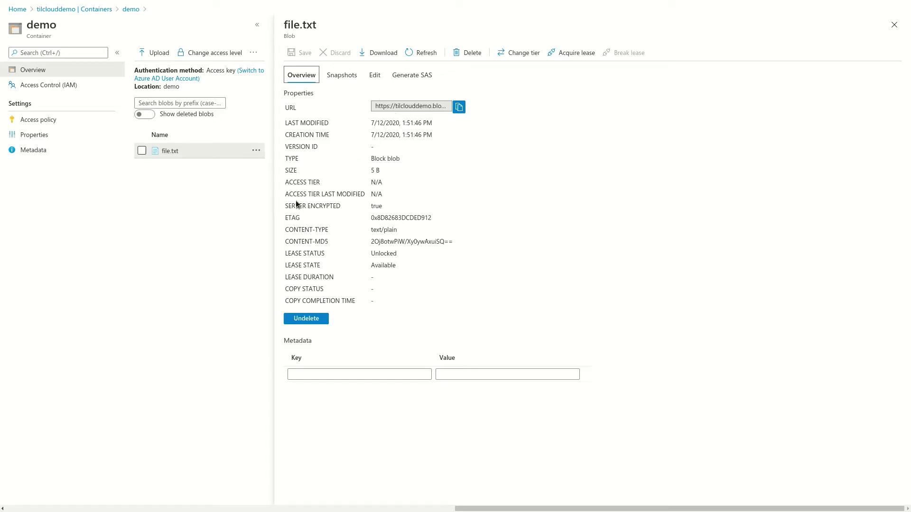
pyautogui.moveTo(284, 207); pyautogui.dragTo(386, 209)
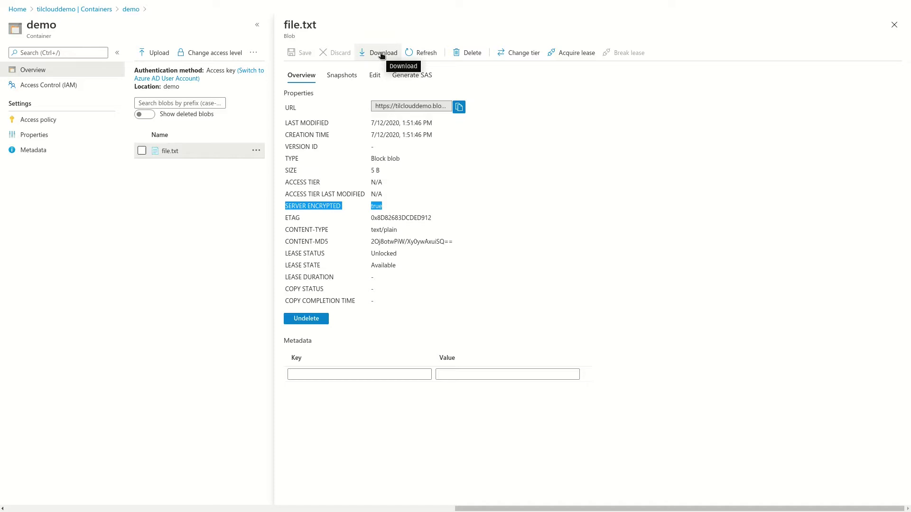
pyautogui.click(518, 52)
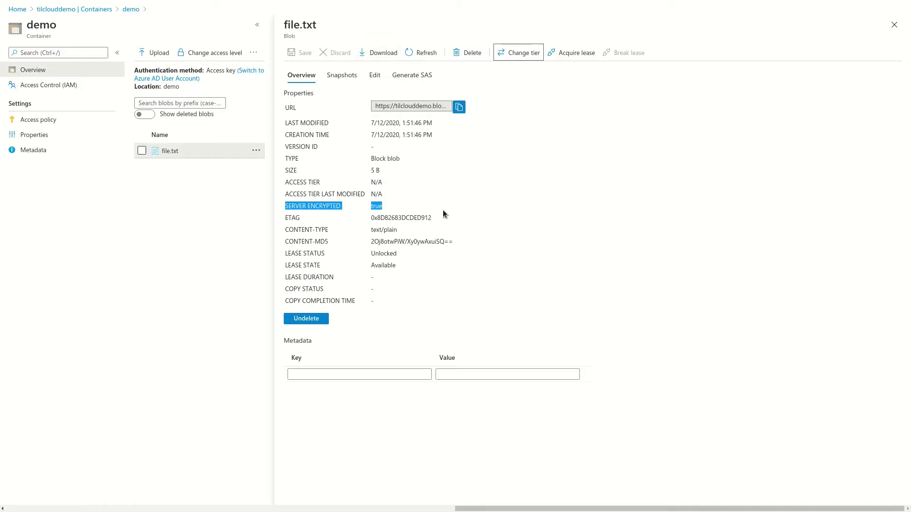
pyautogui.click(601, 150)
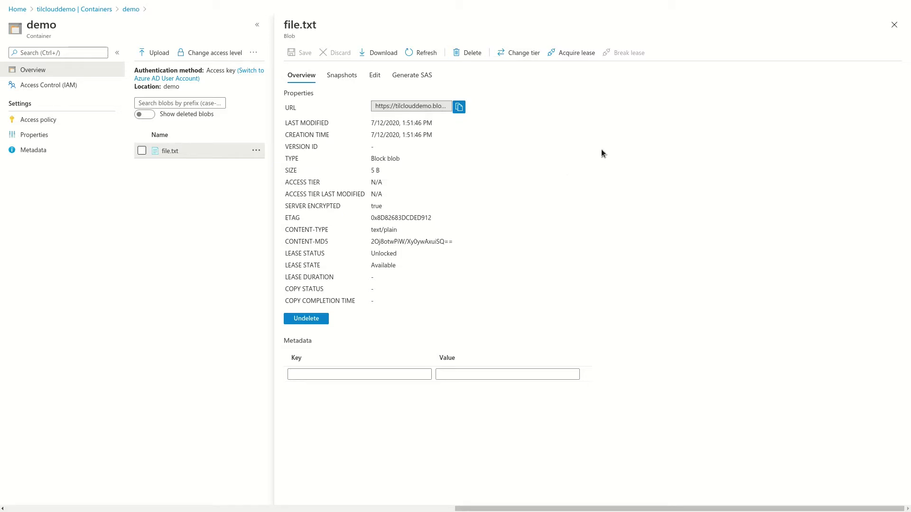
# Acquire a lease on file.txt and close the lease details.
pyautogui.click(574, 53)
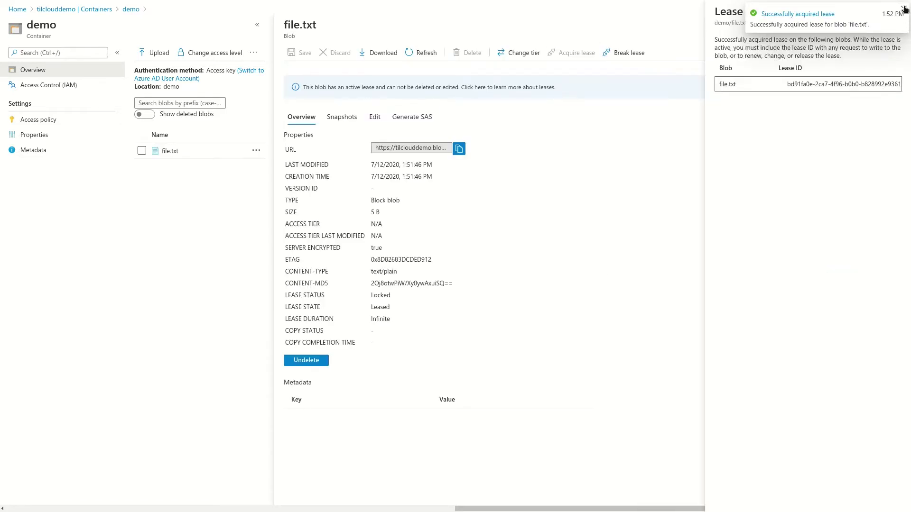
pyautogui.click(903, 9)
pyautogui.click(894, 12)
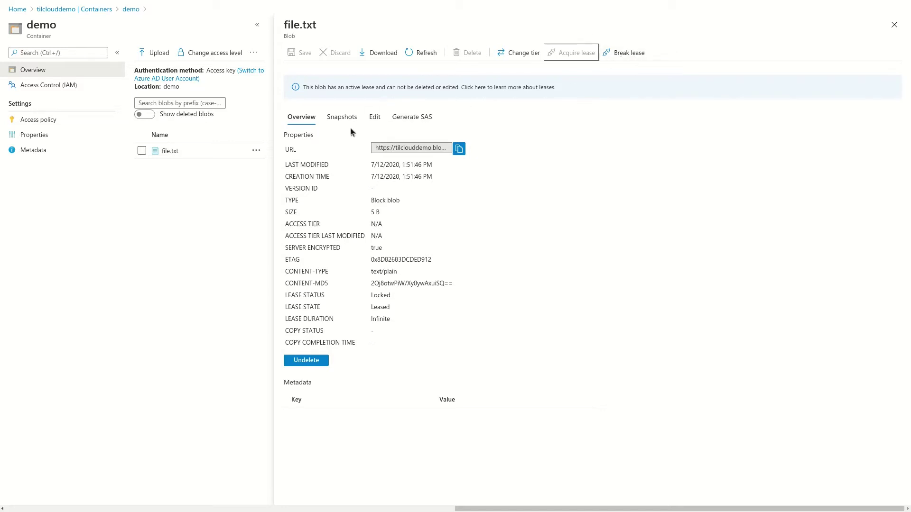
# Create a snapshot of the file.txt blob.
pyautogui.click(338, 117)
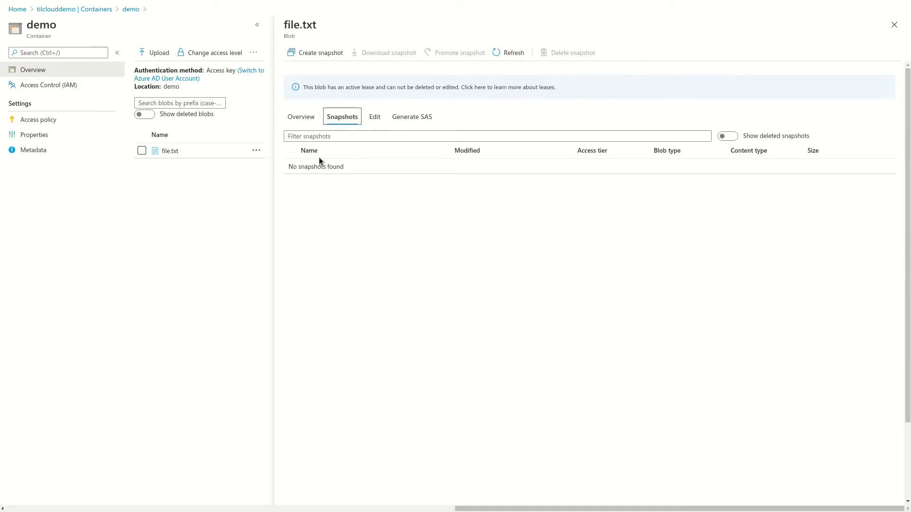
pyautogui.click(417, 136)
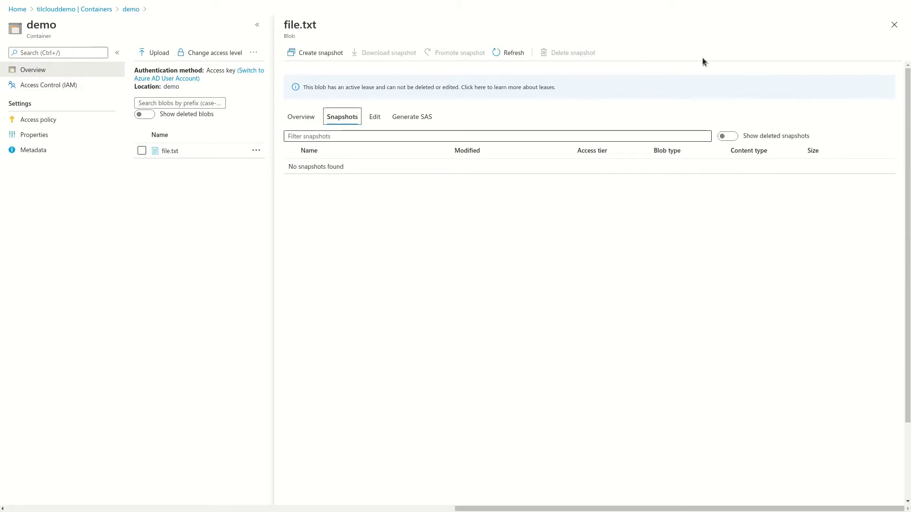
pyautogui.click(320, 53)
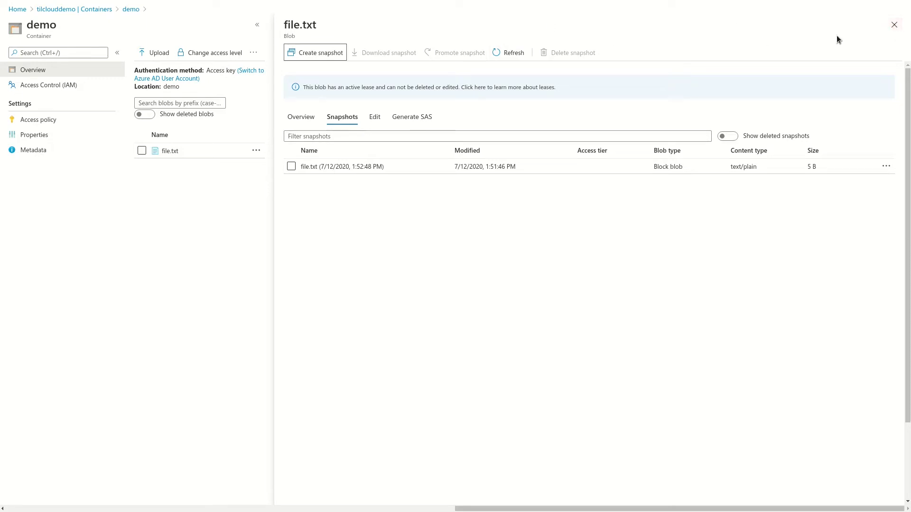
# View file.txt's text content, close the blob and return to the storage account's container list.
pyautogui.click(375, 118)
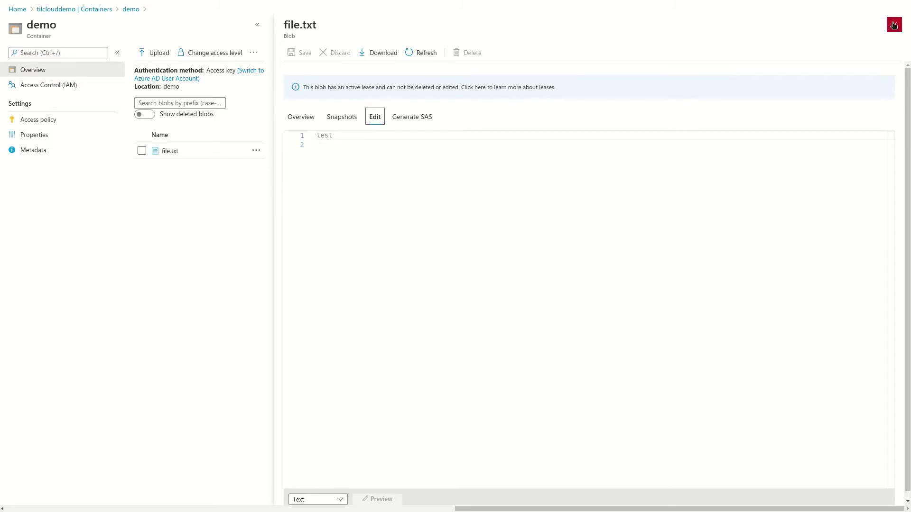
pyautogui.click(894, 25)
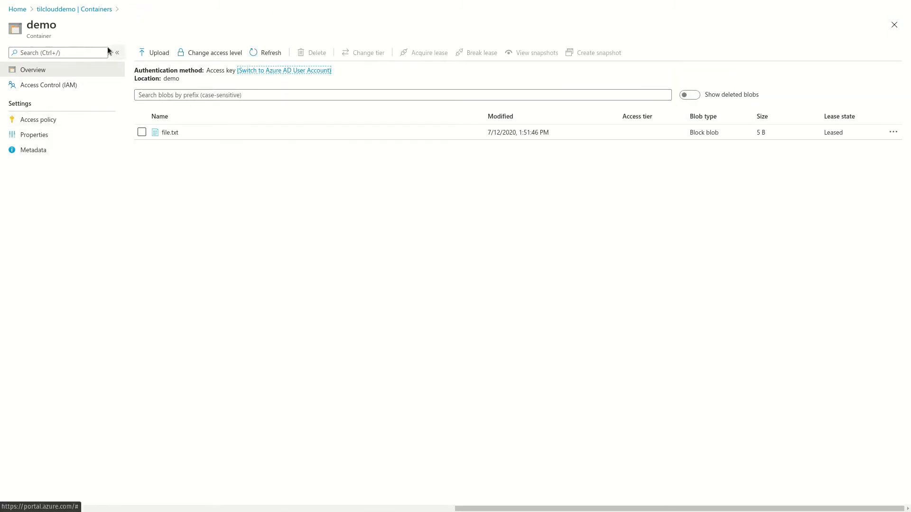
pyautogui.click(67, 9)
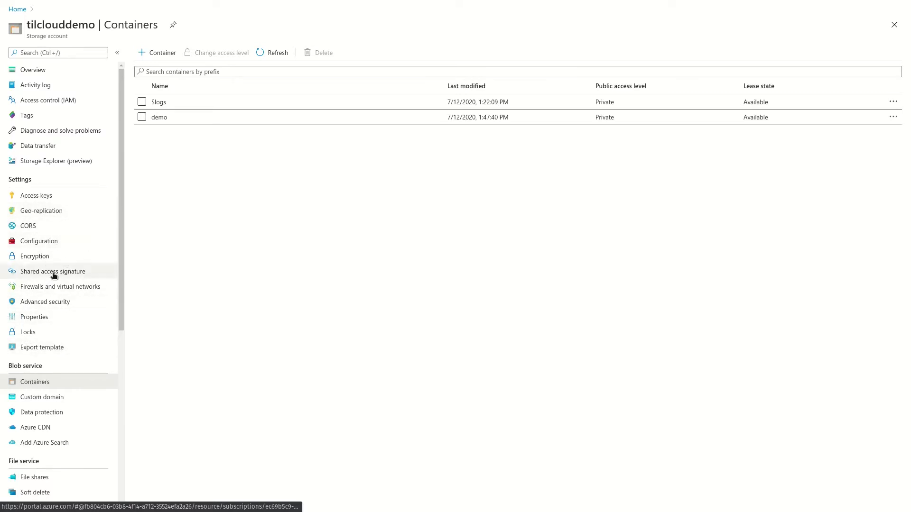
# Review the storage account's access keys and its geo-replication map with primary and secondary locations.
pyautogui.click(44, 197)
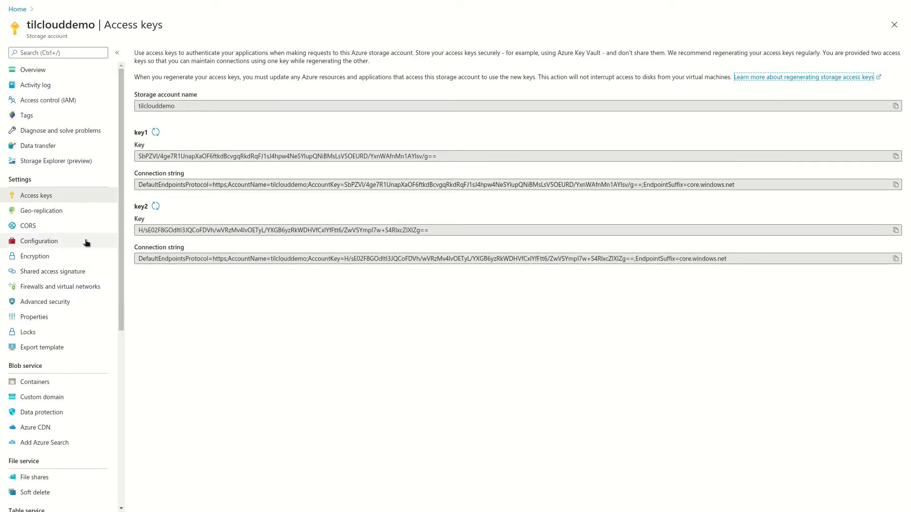
pyautogui.click(57, 211)
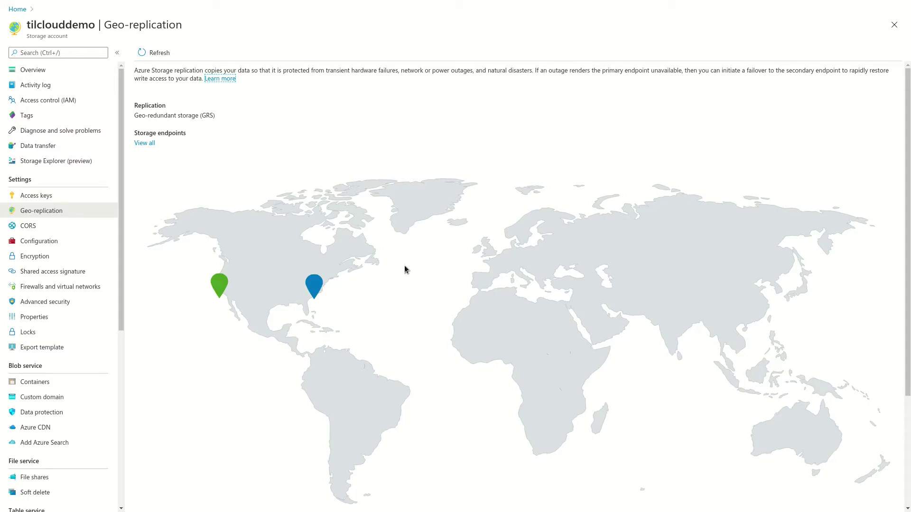
pyautogui.scroll(-3, 815, 269)
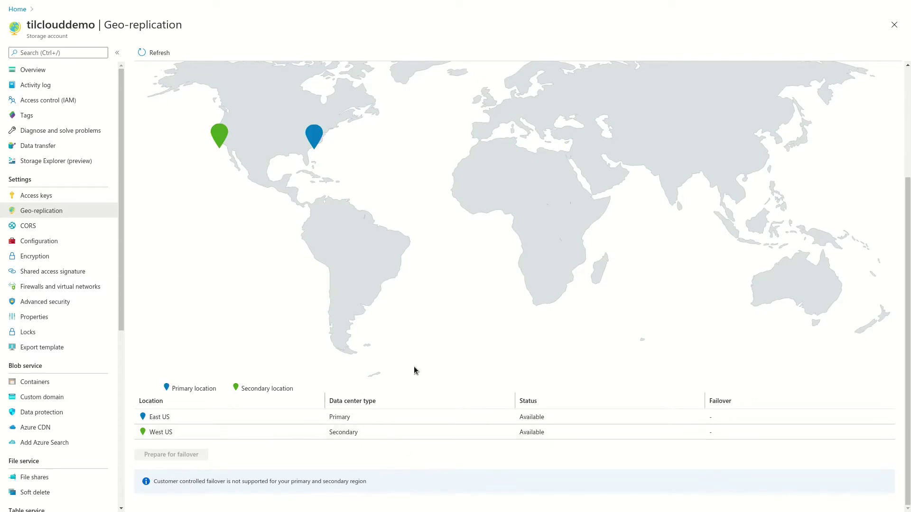
pyautogui.scroll(3, 414, 370)
# Look at the CORS page and examine the storage account's configuration, including the available replication options.
pyautogui.click(26, 226)
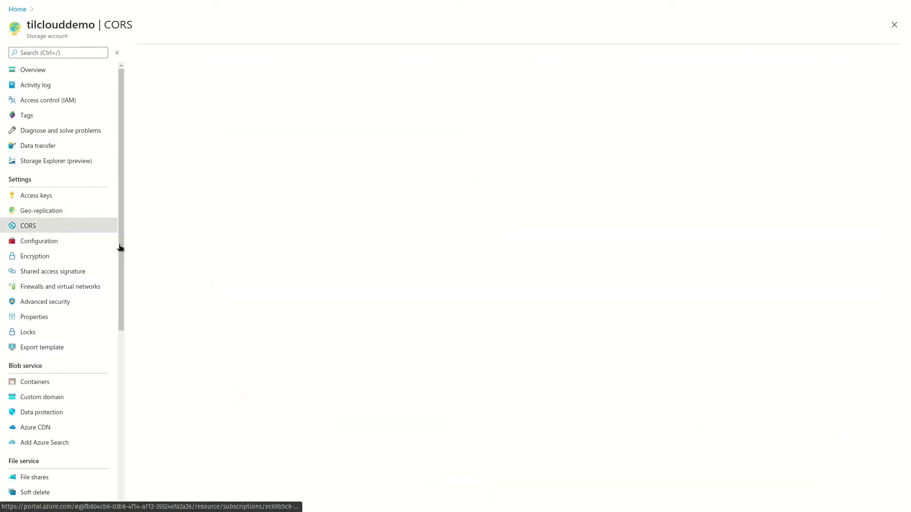
pyautogui.click(39, 241)
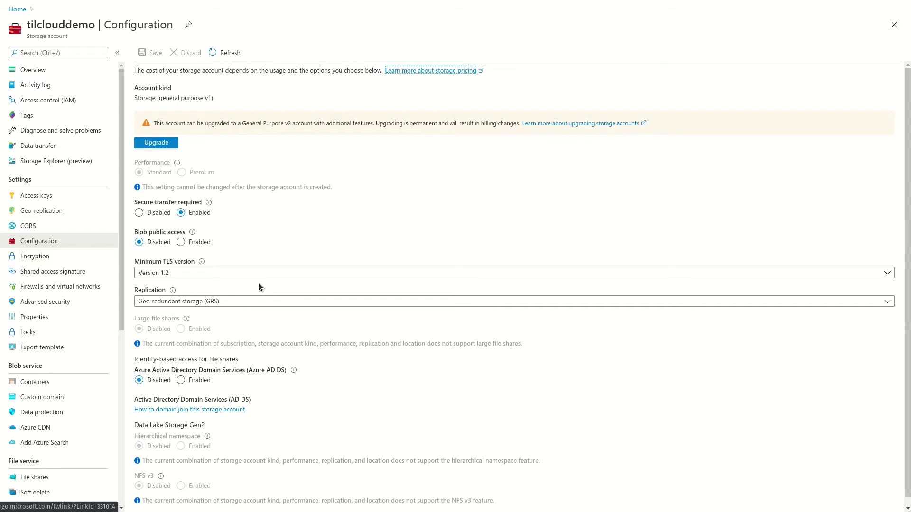
pyautogui.click(887, 303)
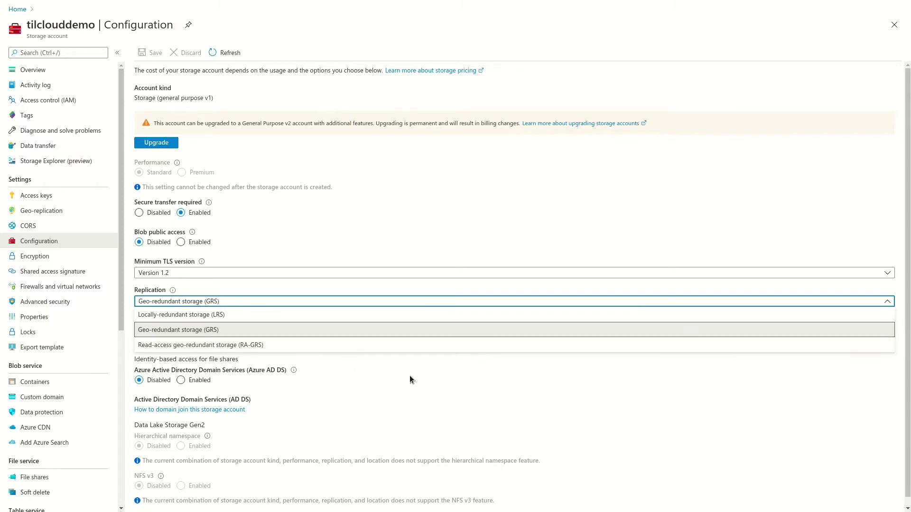
pyautogui.scroll(-1, 409, 374)
# Review the storage account's encryption, shared access signature and advanced security settings.
pyautogui.click(72, 258)
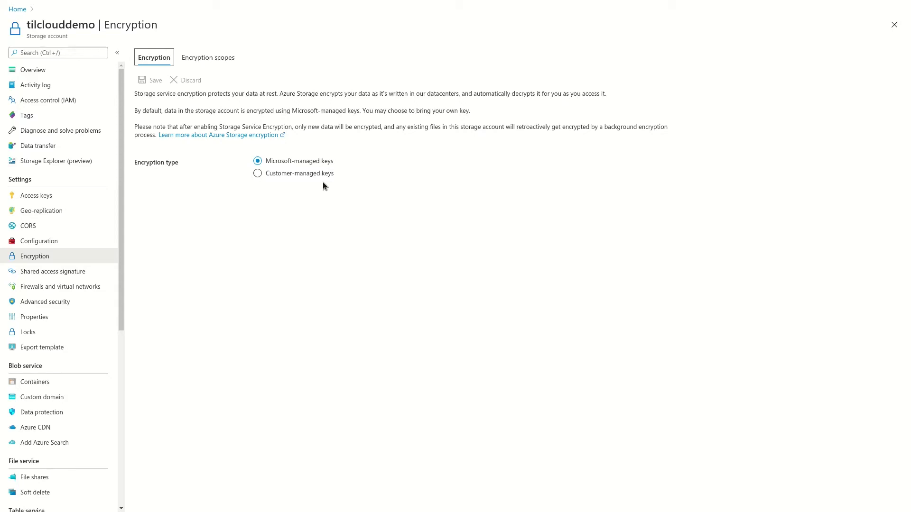
pyautogui.click(78, 272)
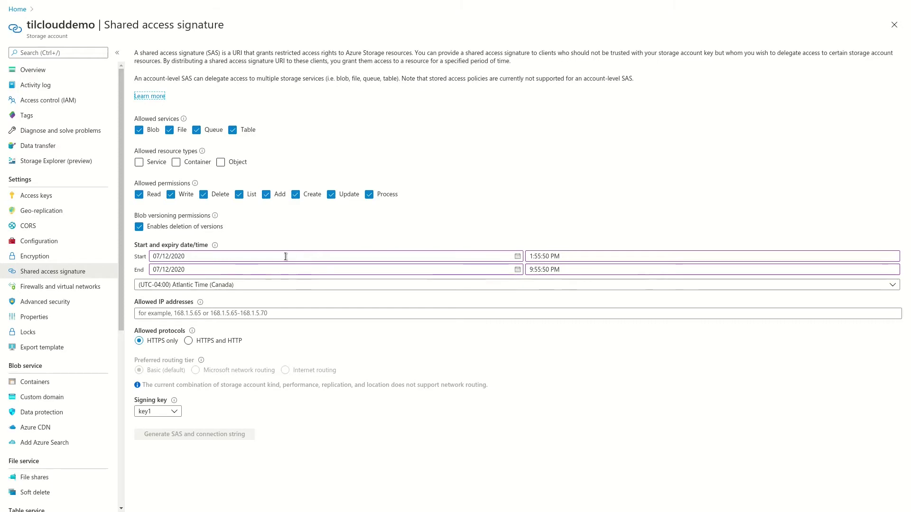
pyautogui.click(46, 302)
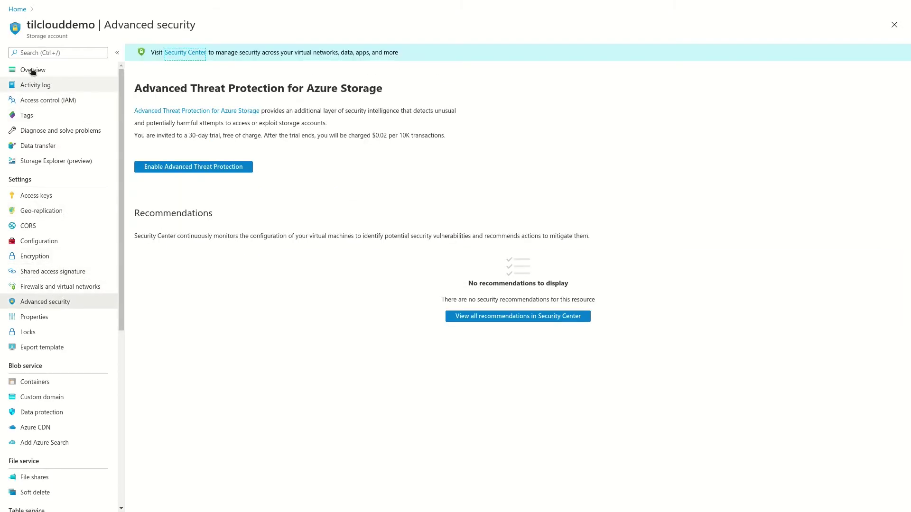
# Create a file share named demo with a 100 GiB quota in the storage account.
pyautogui.click(32, 70)
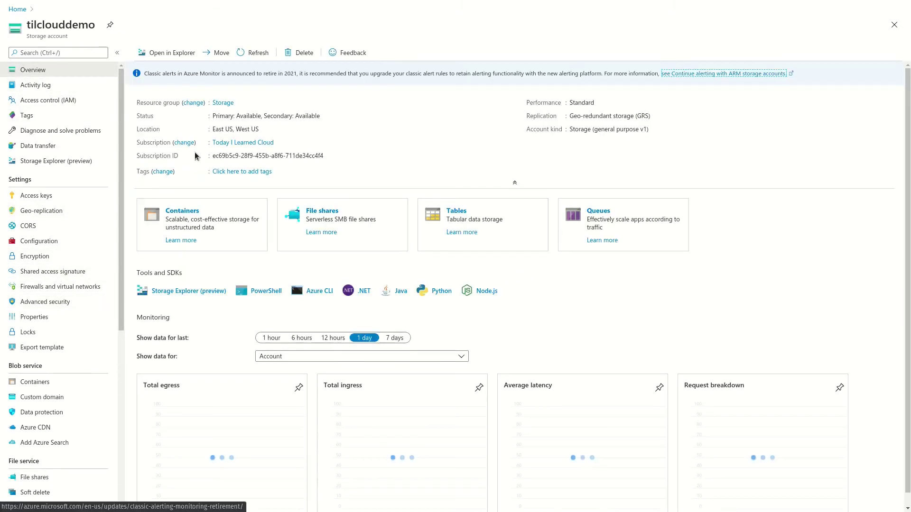
pyautogui.click(345, 209)
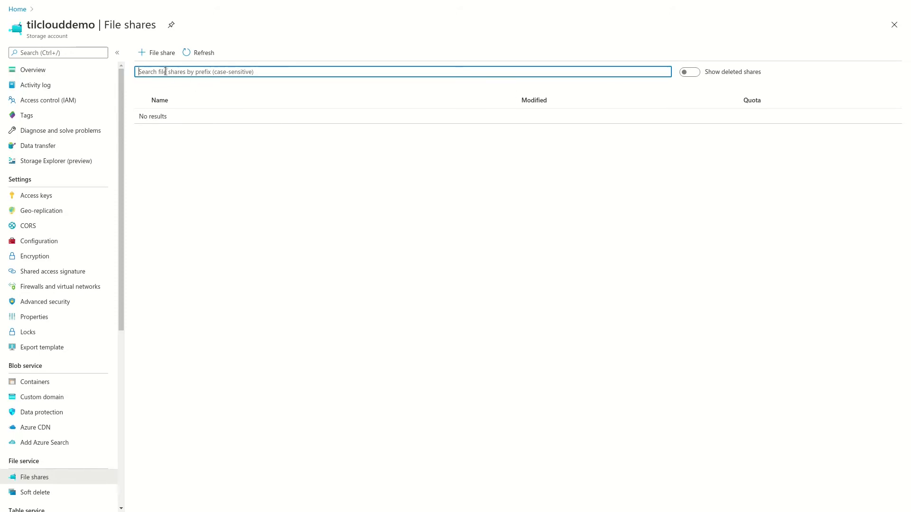
pyautogui.click(158, 53)
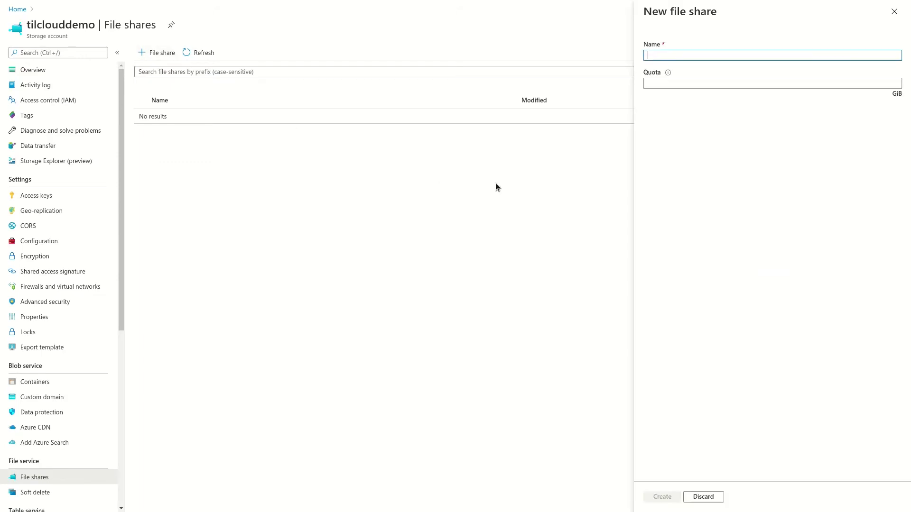
pyautogui.write('demo')
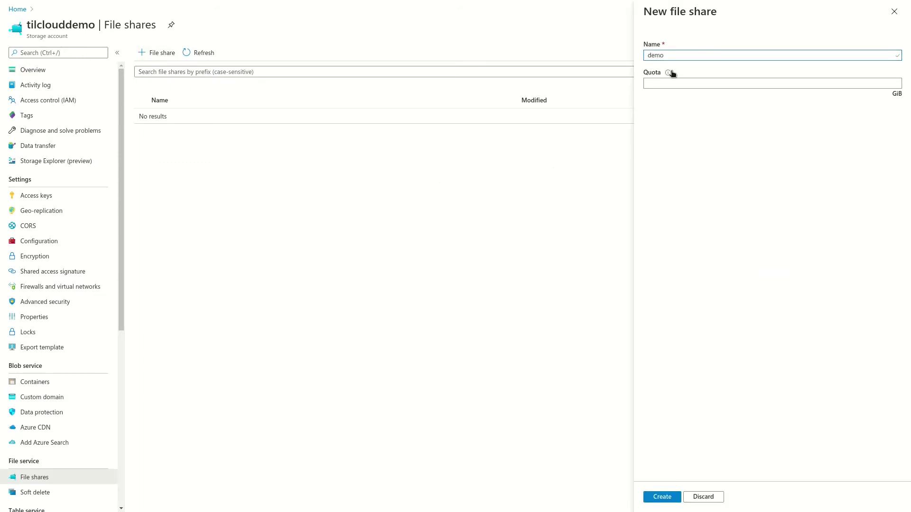
pyautogui.moveTo(670, 73)
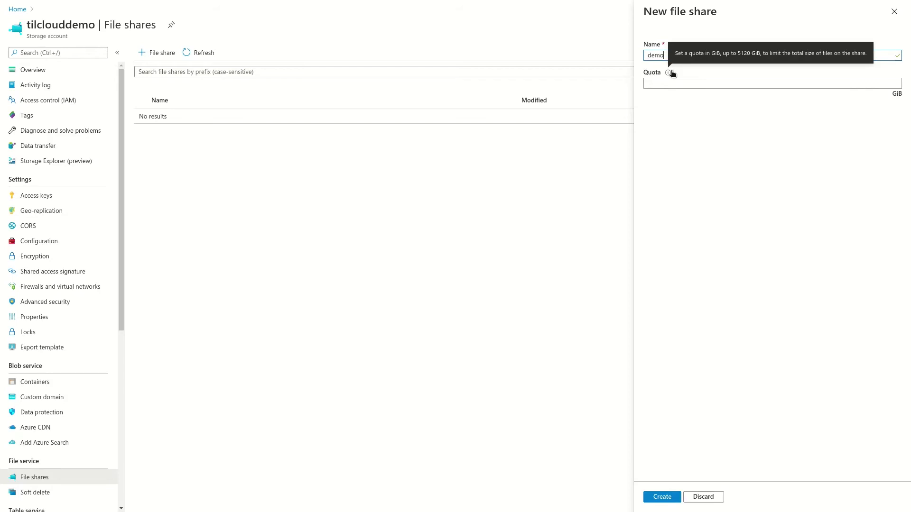
pyautogui.click(677, 85)
pyautogui.write('100')
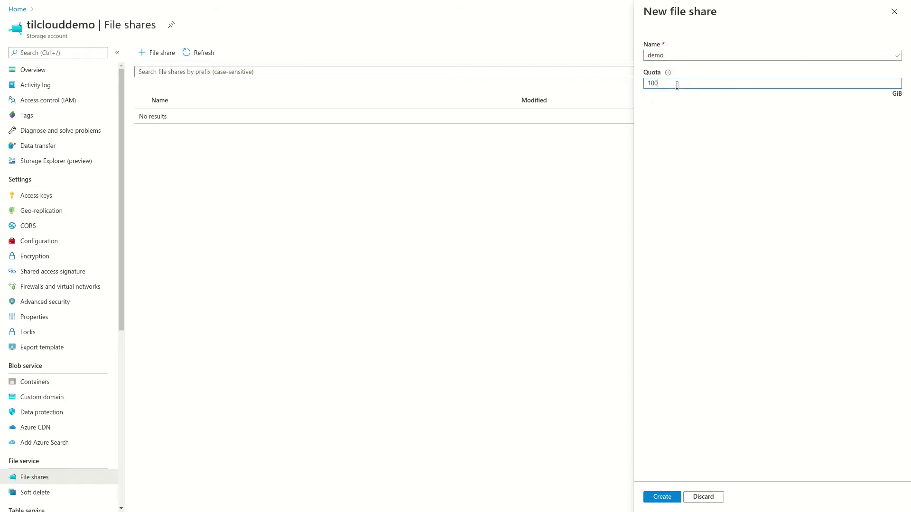
pyautogui.click(662, 496)
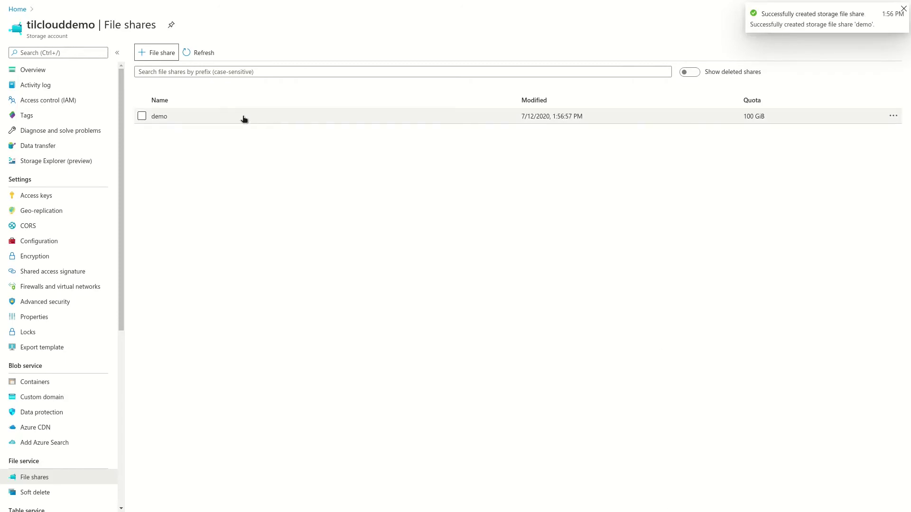
# Upload file.txt to the demo file share and close the upload pane.
pyautogui.click(156, 116)
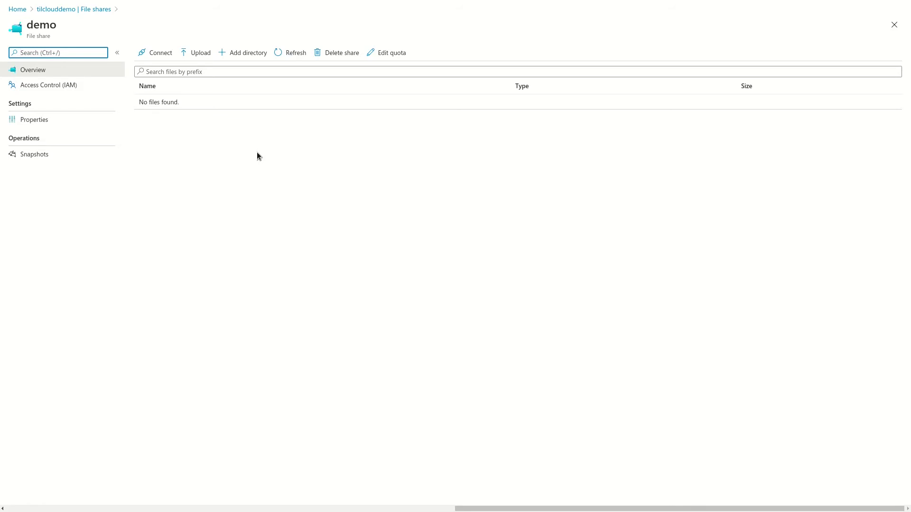
pyautogui.click(196, 54)
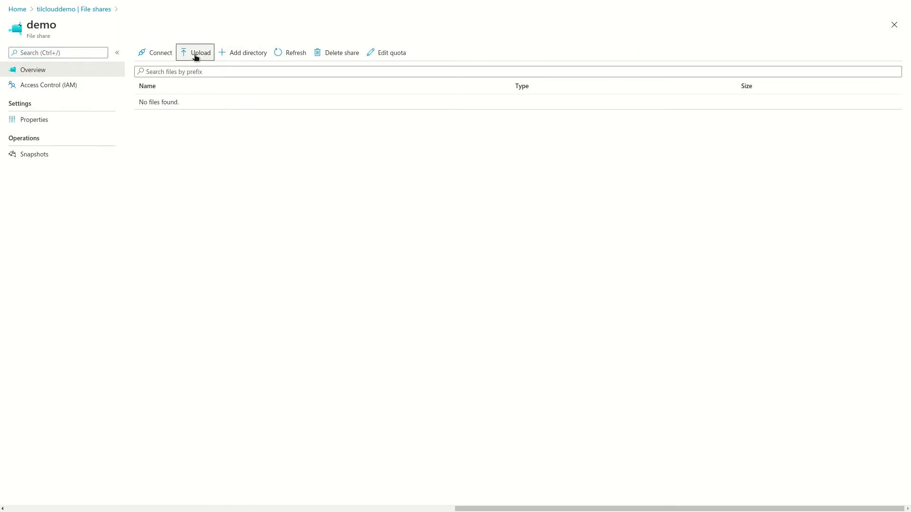
pyautogui.click(895, 51)
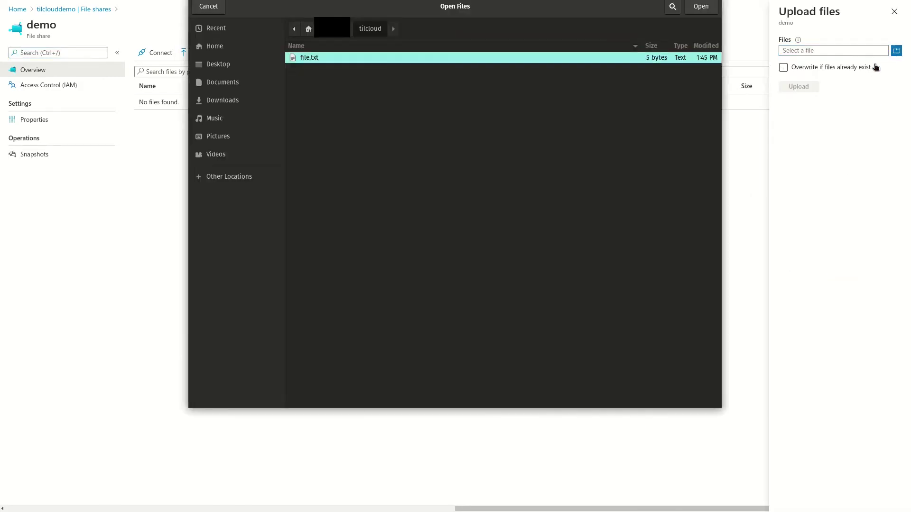
pyautogui.doubleClick(314, 58)
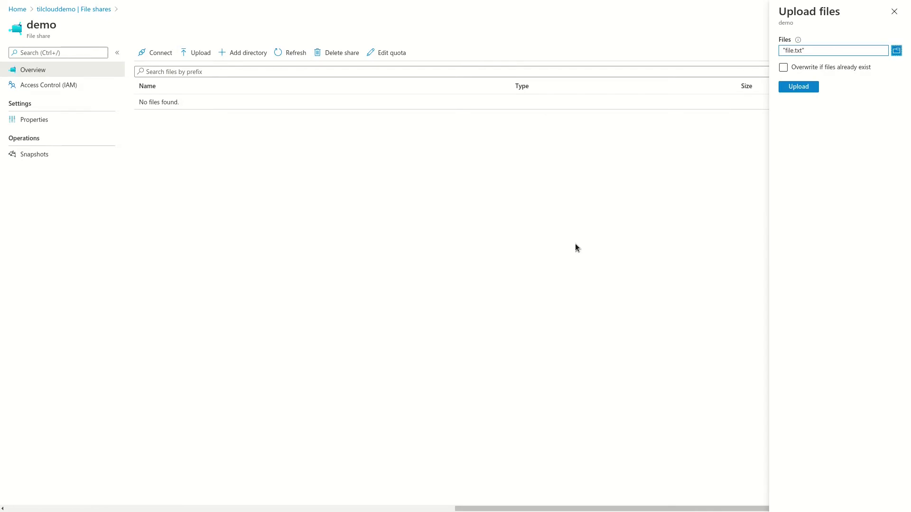
pyautogui.click(786, 89)
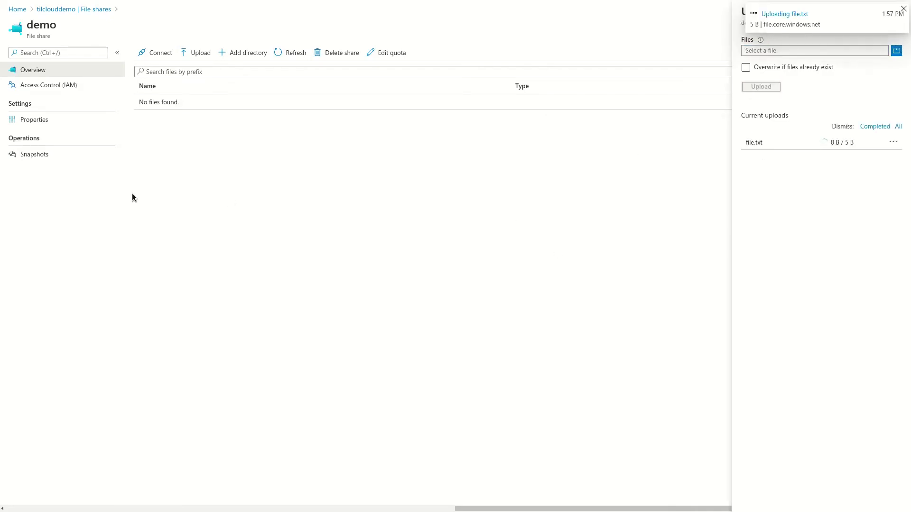
pyautogui.click(903, 8)
pyautogui.click(894, 13)
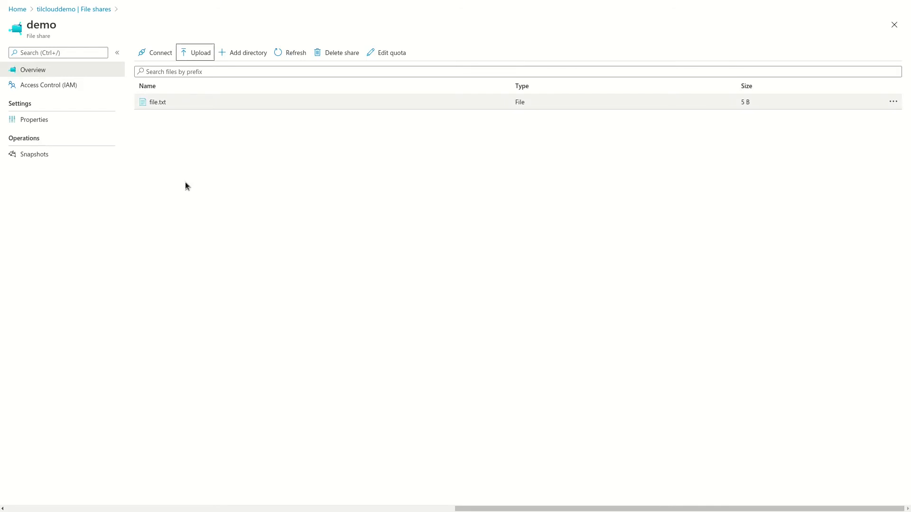
# Add a directory named test to the demo file share.
pyautogui.click(240, 53)
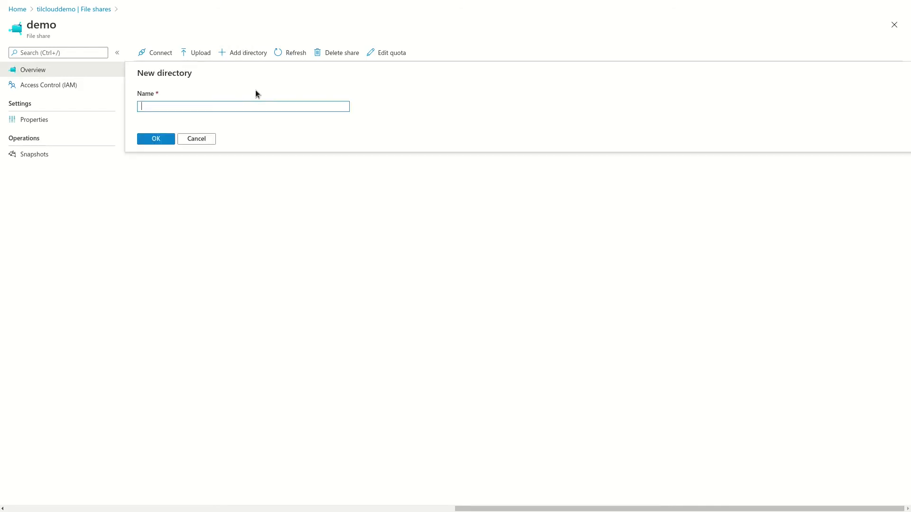
pyautogui.write('test')
pyautogui.click(157, 138)
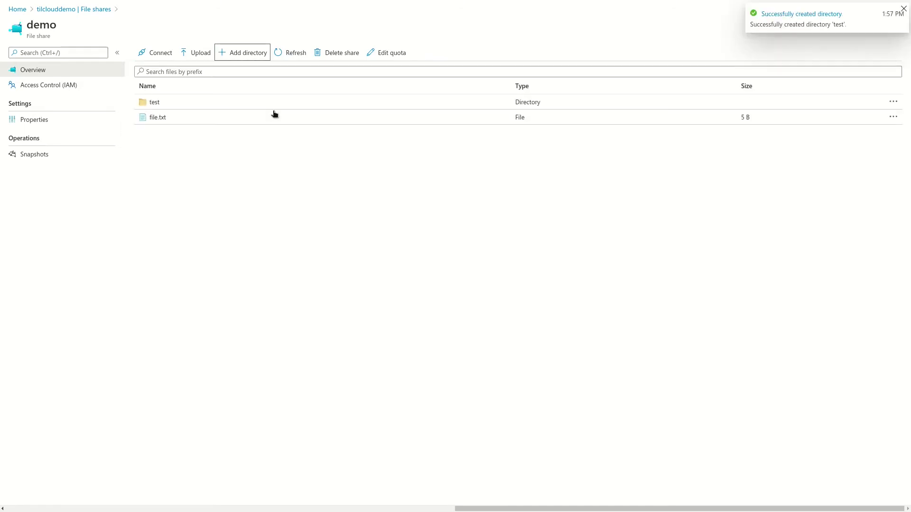
# Look inside the test directory, then go back to the demo share's root listing.
pyautogui.click(157, 101)
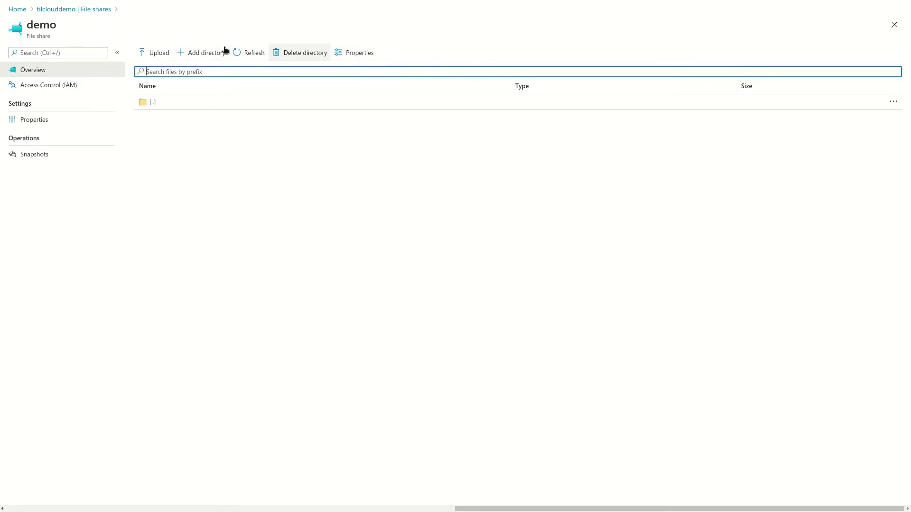
pyautogui.click(92, 9)
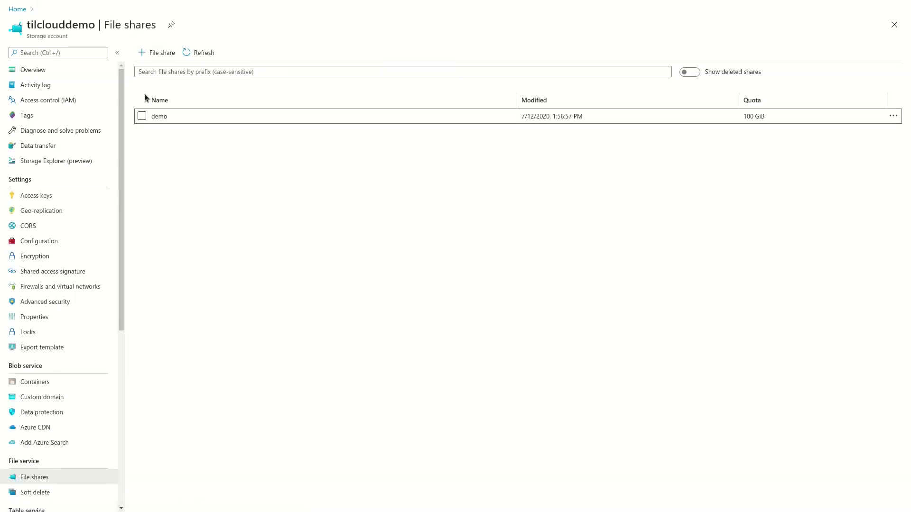
pyautogui.click(156, 117)
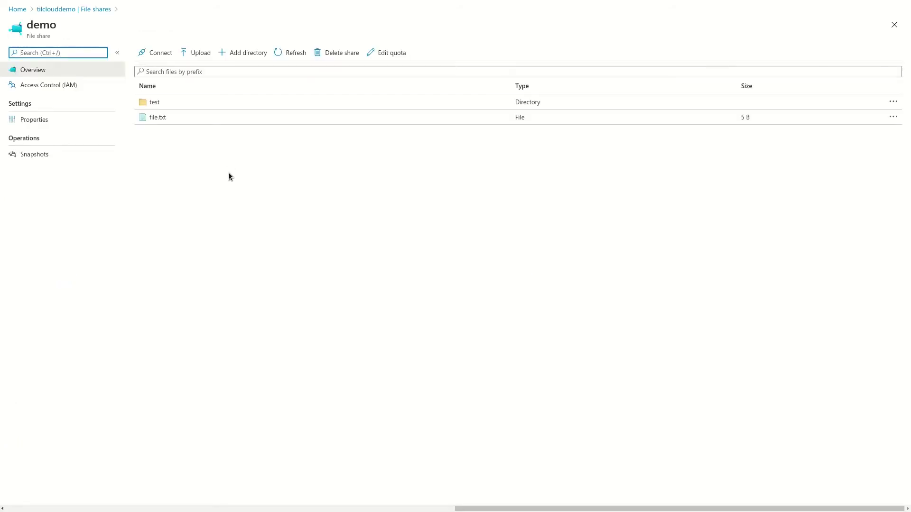
# Review the demo share's connection instructions for Windows, Linux and macOS, including the available Windows drive letters.
pyautogui.click(164, 57)
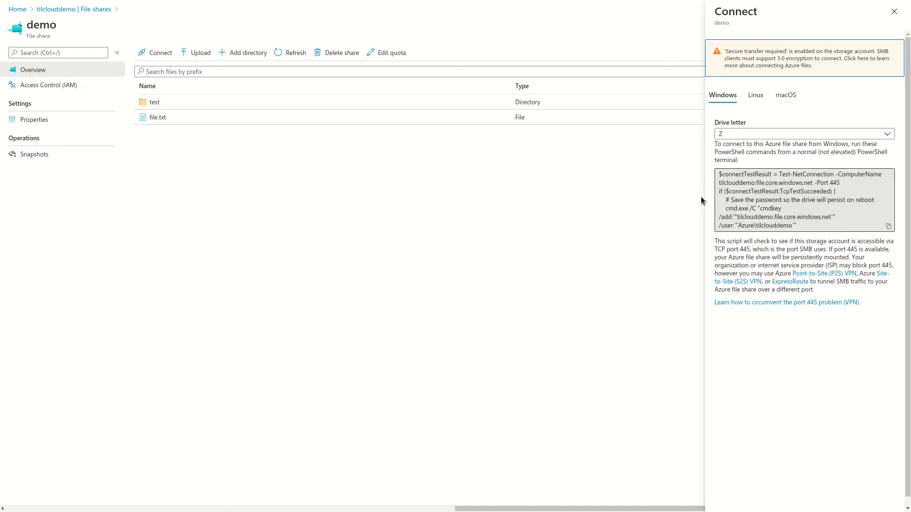
pyautogui.click(887, 135)
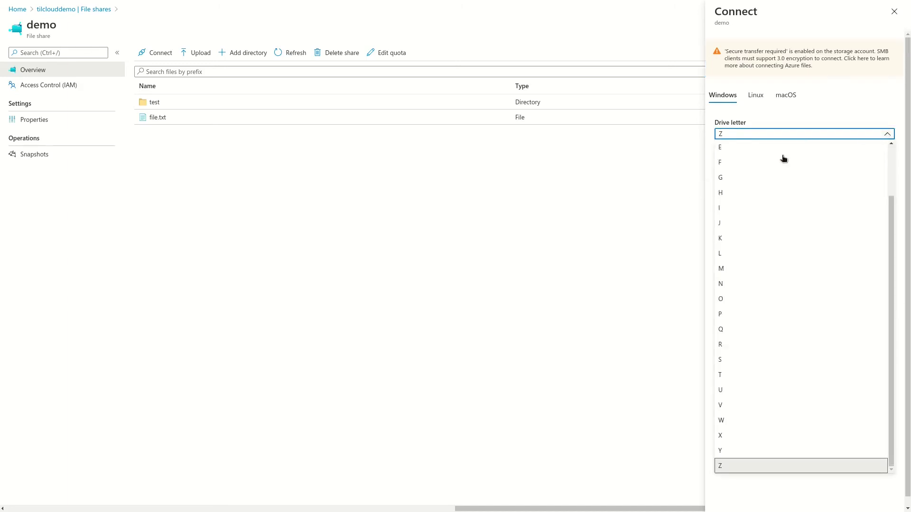
pyautogui.scroll(2, 807, 305)
pyautogui.scroll(1, 766, 162)
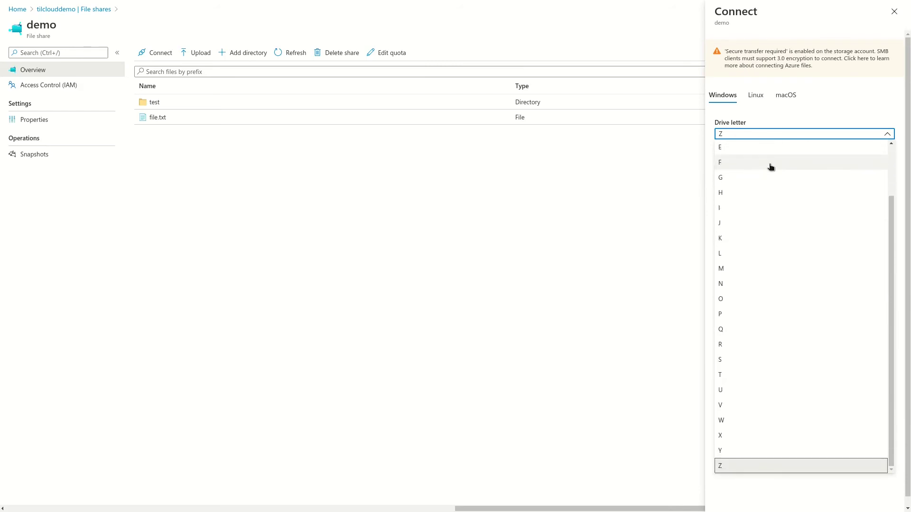
pyautogui.click(793, 122)
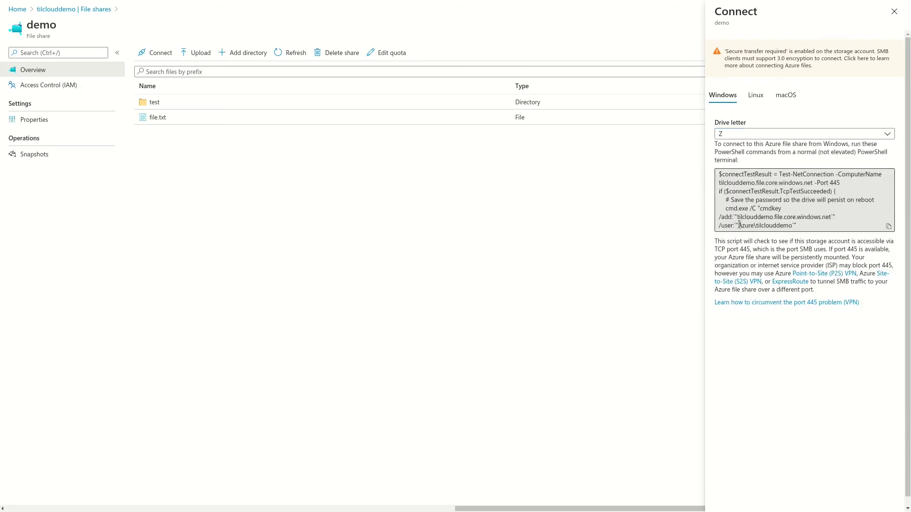
pyautogui.scroll(-1, 757, 195)
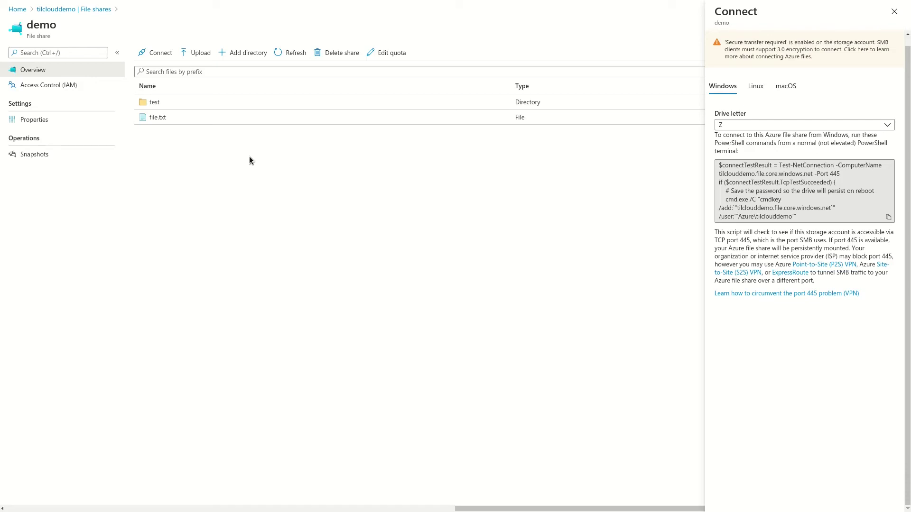
pyautogui.click(756, 86)
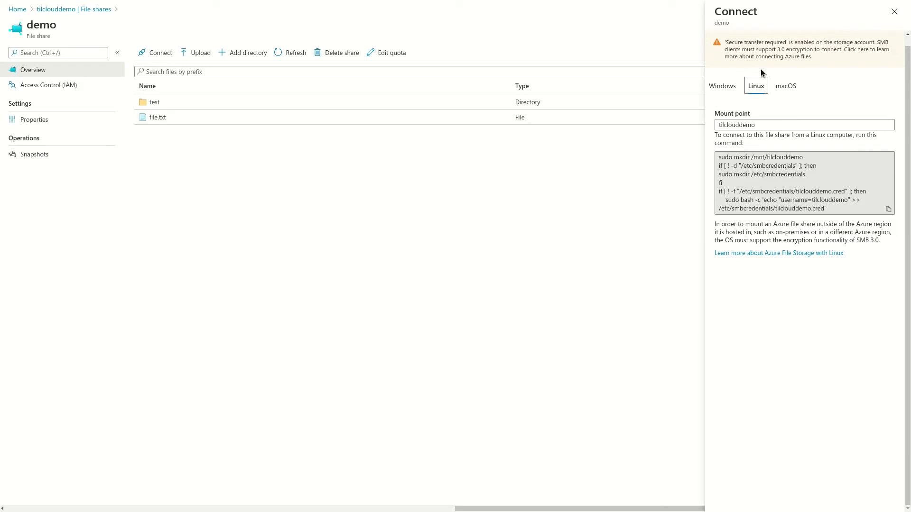
pyautogui.click(783, 86)
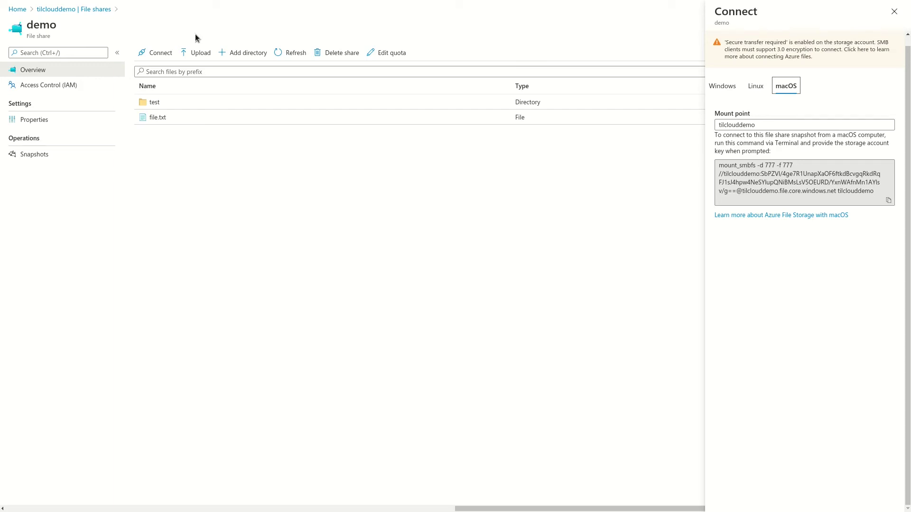
# Return to the storage account's overview, view the Azure Storage Explorer open and download options, and dismiss them.
pyautogui.click(52, 9)
pyautogui.click(33, 72)
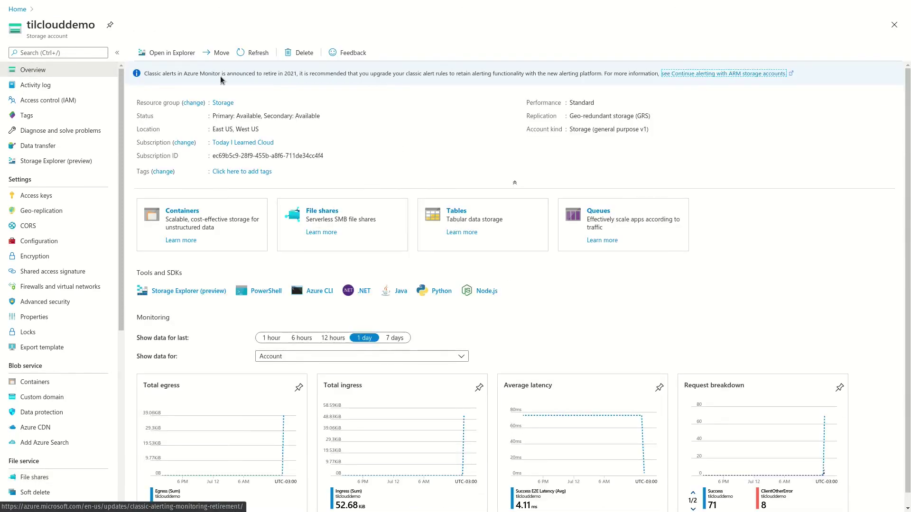
pyautogui.click(157, 55)
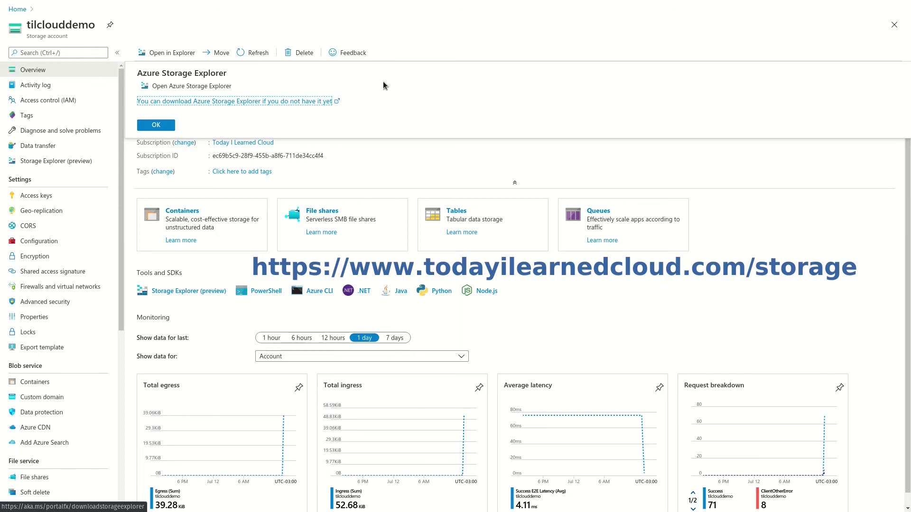
pyautogui.click(503, 23)
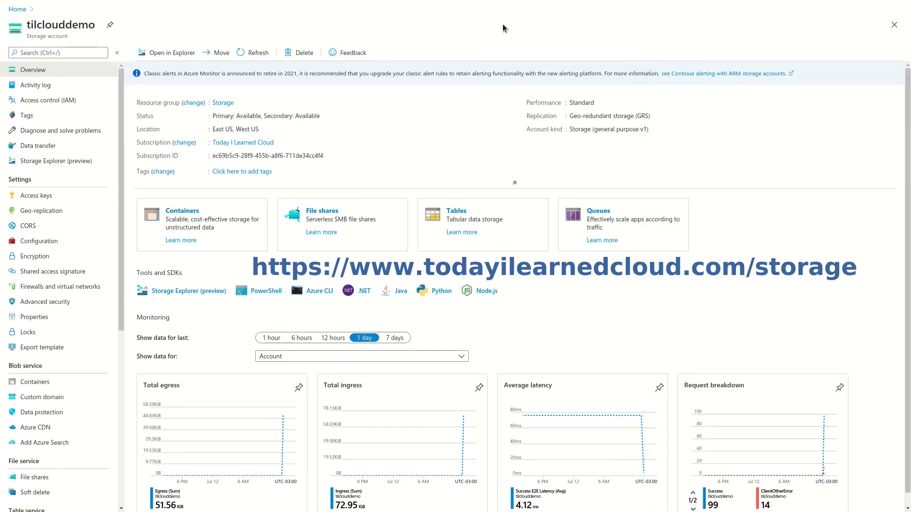